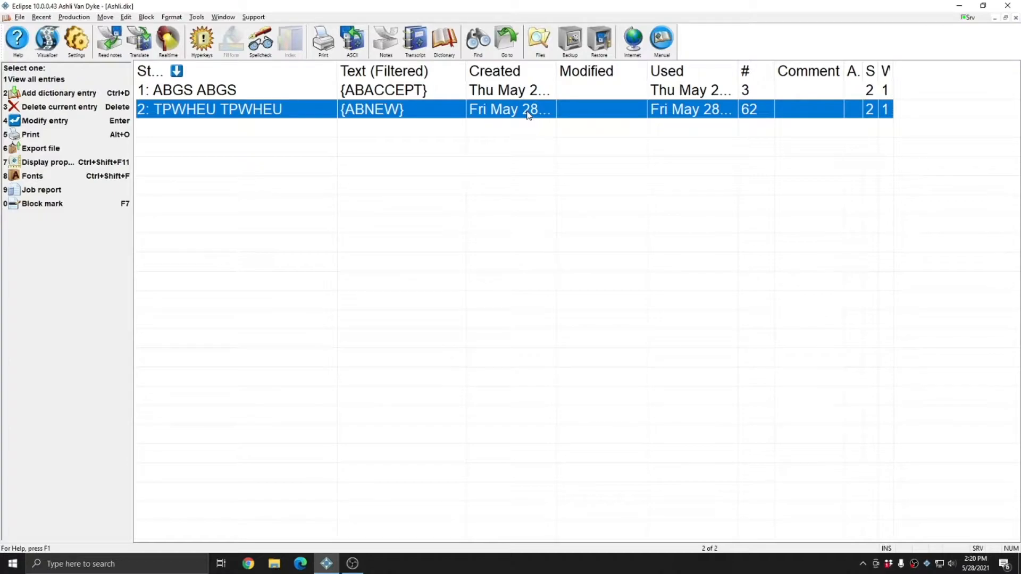
Open the metadictionary from the programming user settings and find the entries starting with "{AB".
{"action": "key", "text": "alt+u"}
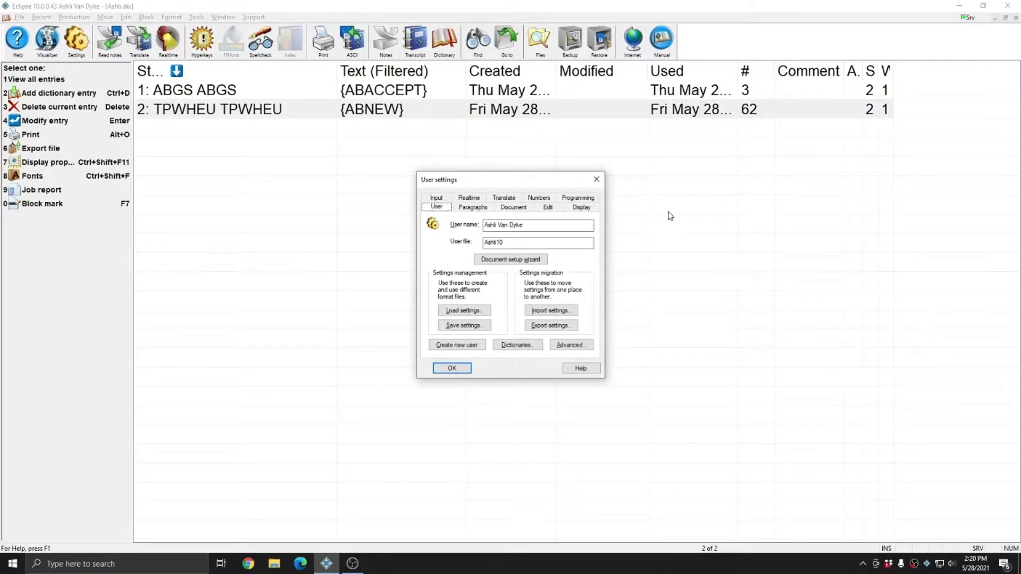
{"action": "left_click", "coordinate": [587, 198]}
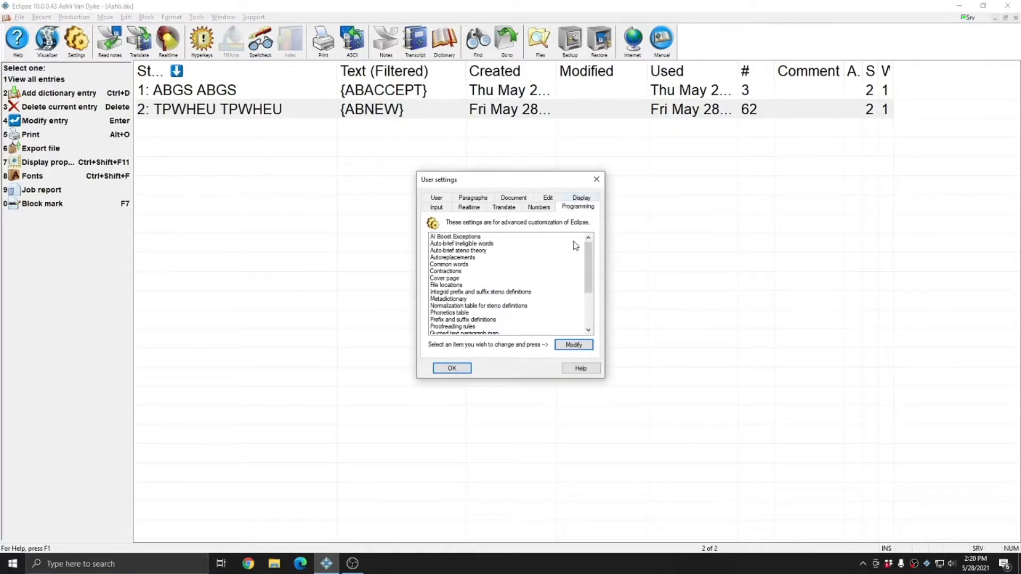
{"action": "double_click", "coordinate": [459, 299]}
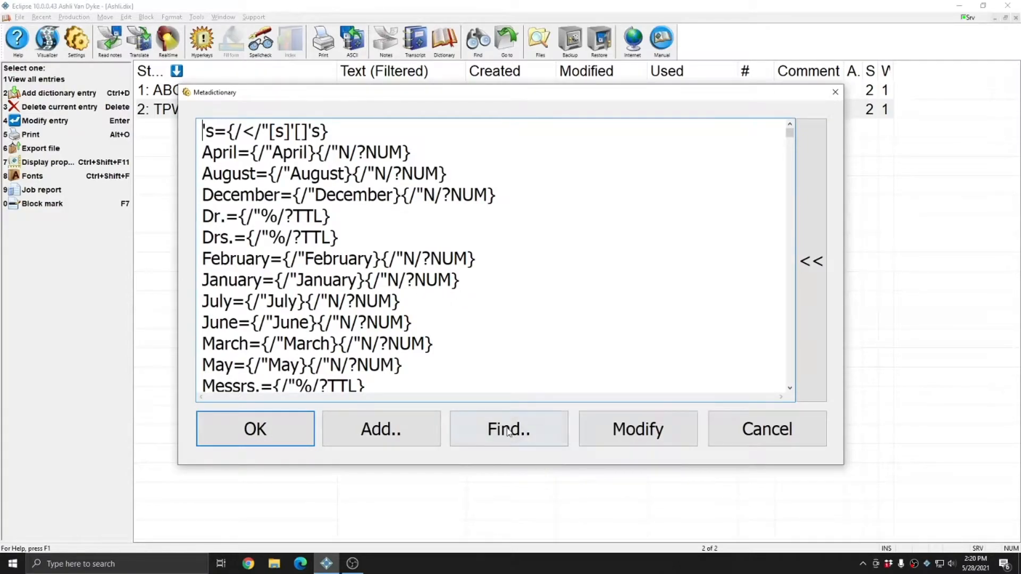
{"action": "left_click", "coordinate": [507, 429]}
{"action": "type", "text": "{AB"}
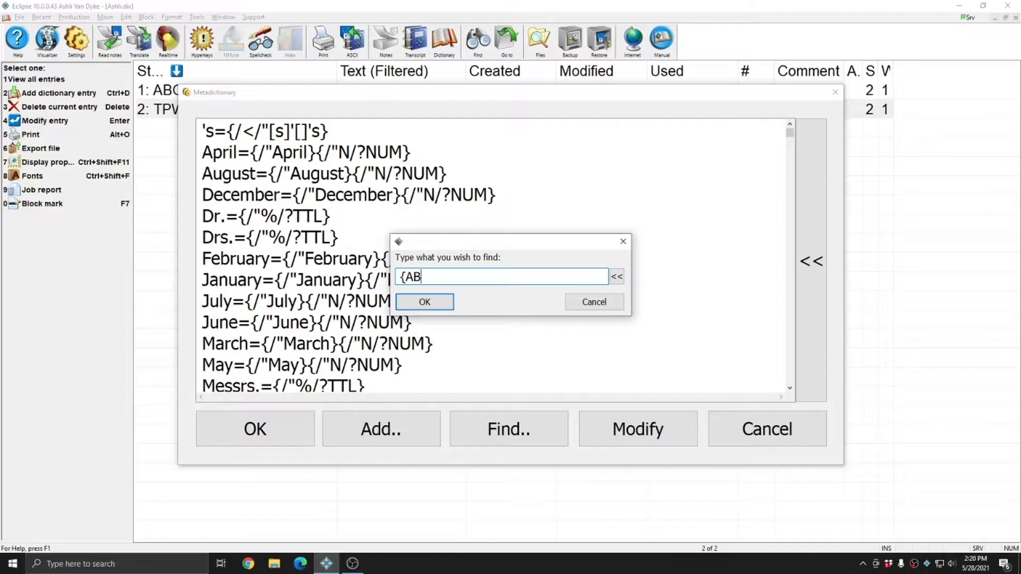
{"action": "key", "text": "Return"}
{"action": "scroll", "coordinate": [239, 170], "scroll_direction": "down", "scroll_amount": 3}
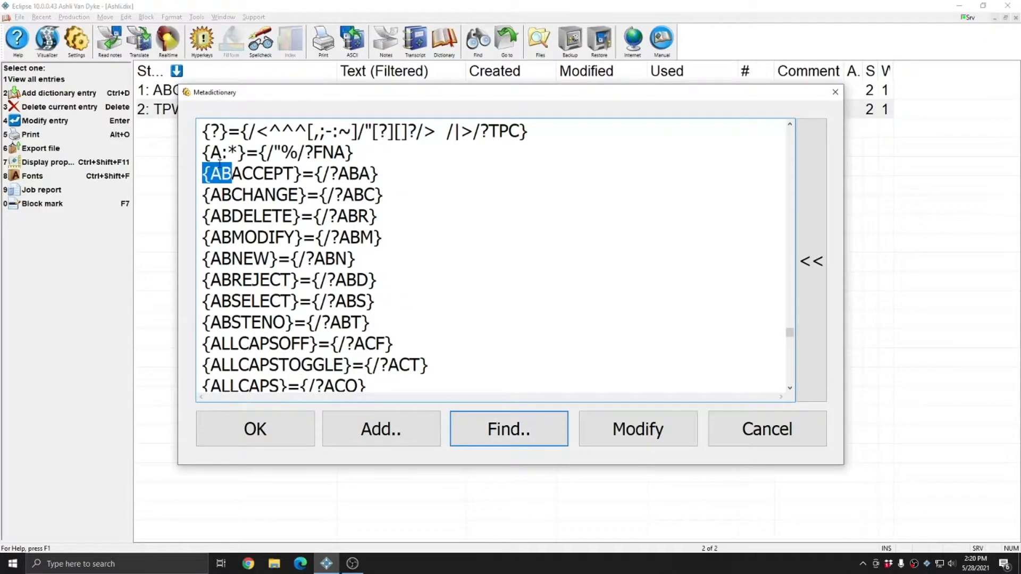
Examine the {ABNEW}={/?ABN} definition by highlighting it, and close the metadictionary and the user settings.
{"action": "left_click", "coordinate": [231, 259]}
{"action": "left_click_drag", "start_coordinate": [354, 259], "coordinate": [178, 261]}
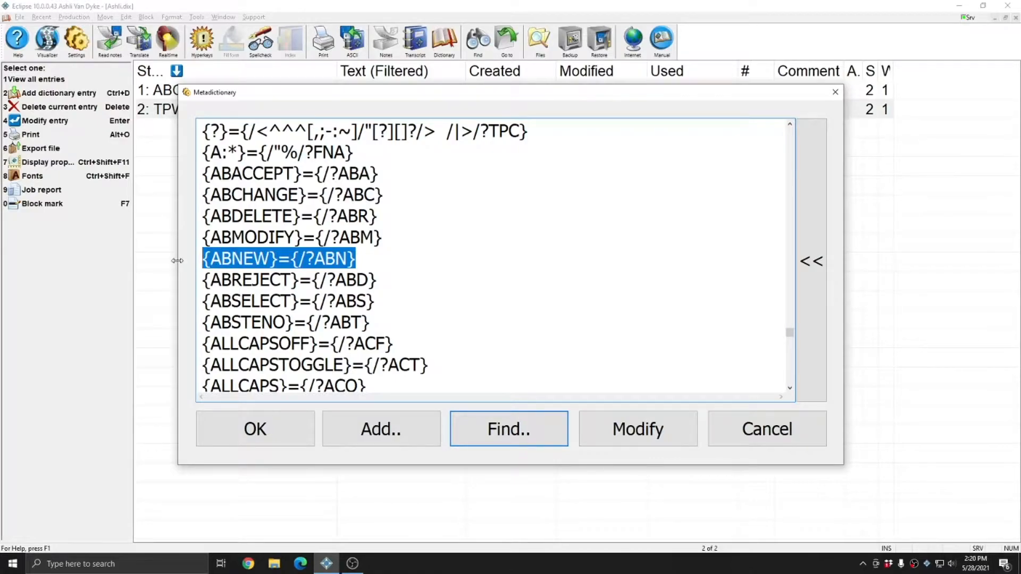
{"action": "left_click", "coordinate": [238, 261]}
{"action": "left_click_drag", "start_coordinate": [357, 259], "coordinate": [220, 259]}
{"action": "left_click", "coordinate": [270, 259]}
{"action": "left_click", "coordinate": [366, 259]}
{"action": "left_click_drag", "start_coordinate": [389, 262], "coordinate": [199, 272]}
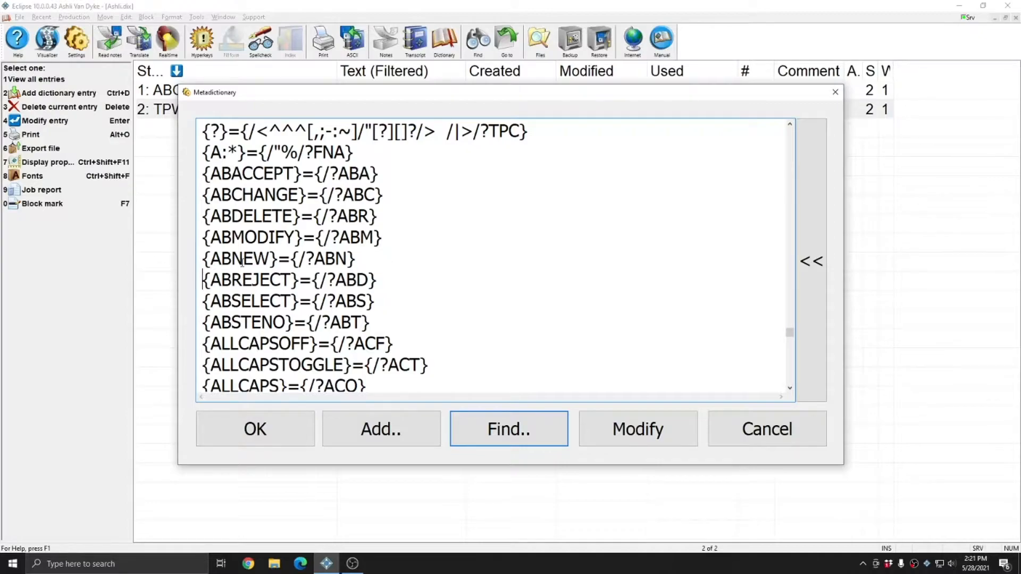
{"action": "left_click", "coordinate": [255, 429]}
{"action": "left_click", "coordinate": [452, 370]}
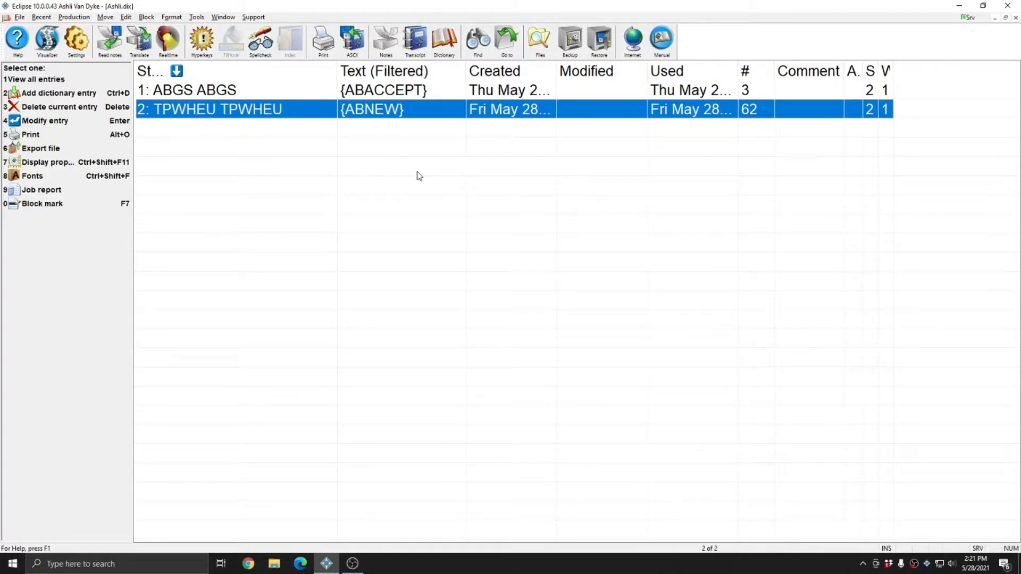
Try to add a dictionary entry with the steno strokes SPAPL SPAPL and the text {ABNEW}, and close the dictionary.
{"action": "key", "text": "ctrl+d"}
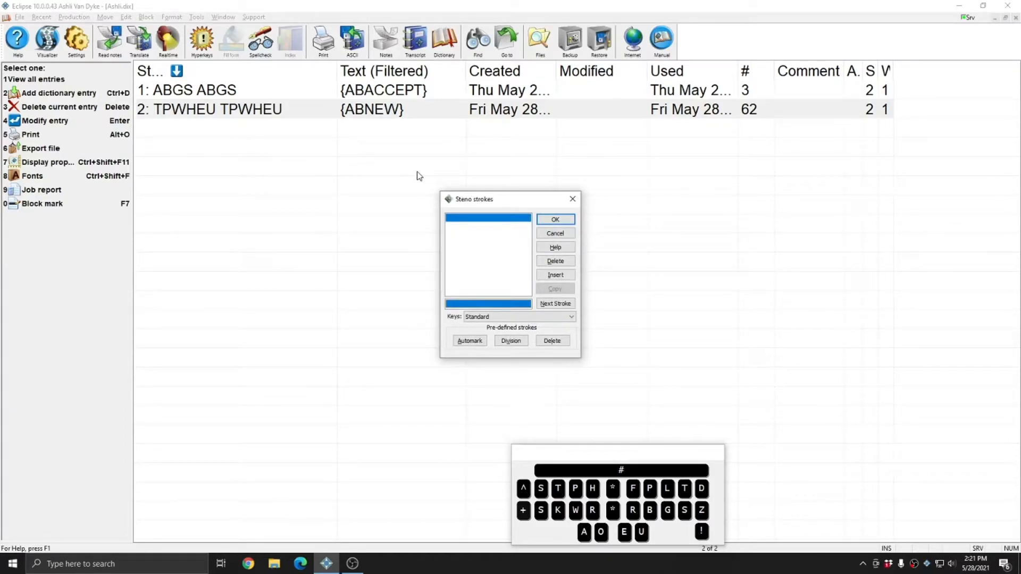
{"action": "type", "text": "spapl spapl"}
{"action": "key", "text": "Return"}
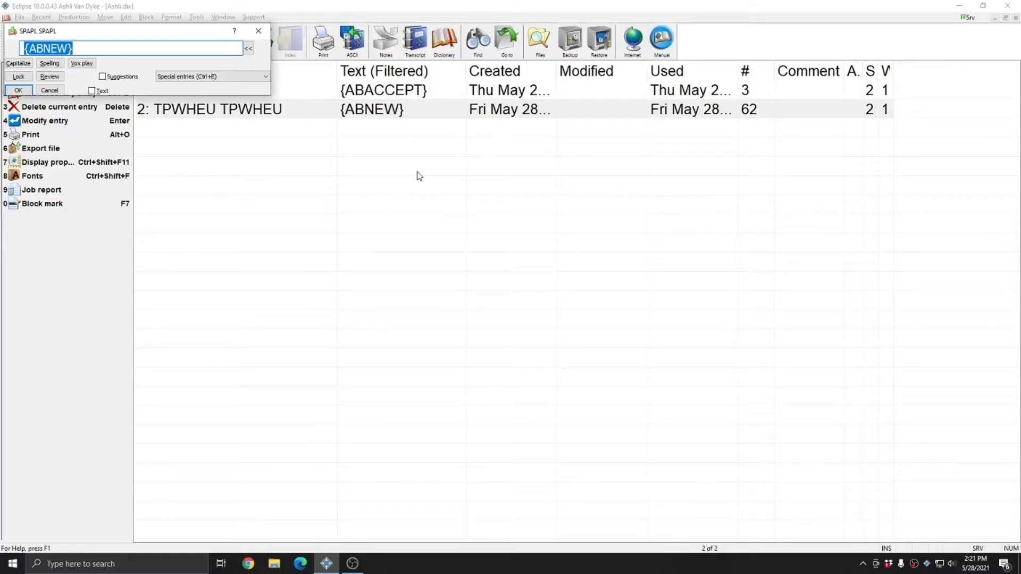
{"action": "key", "text": "Return"}
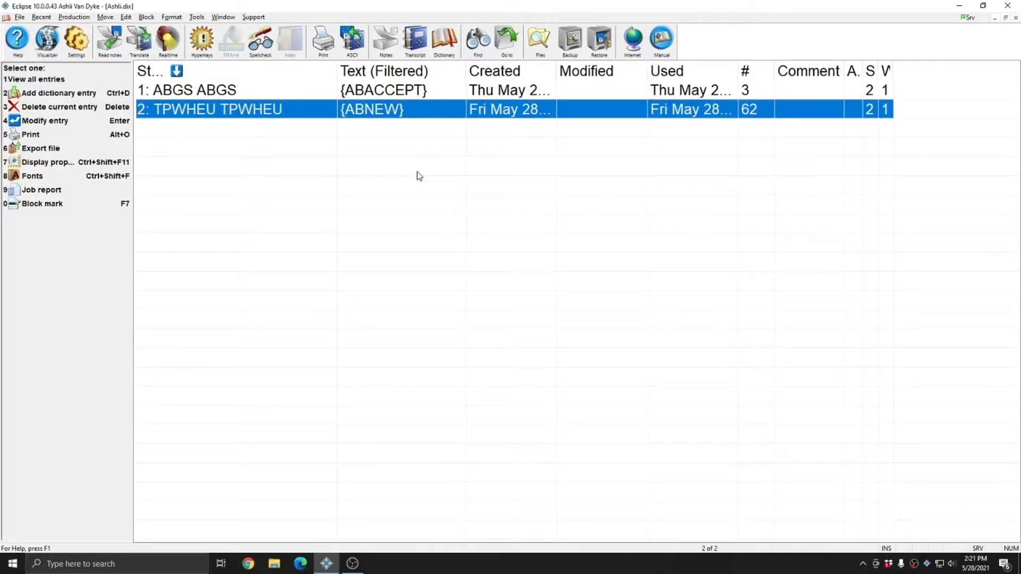
{"action": "key", "text": "Escape"}
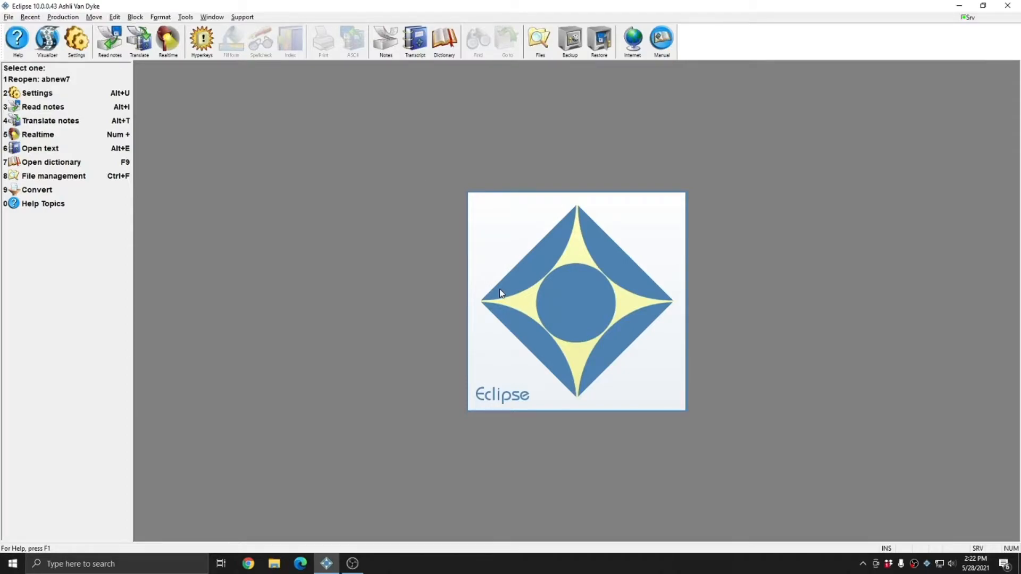
Translate the ABNEW.not notes in Virtual realtime mode, retranslating the existing ABNEW job.
{"action": "key", "text": "alt+t"}
{"action": "left_click", "coordinate": [458, 207]}
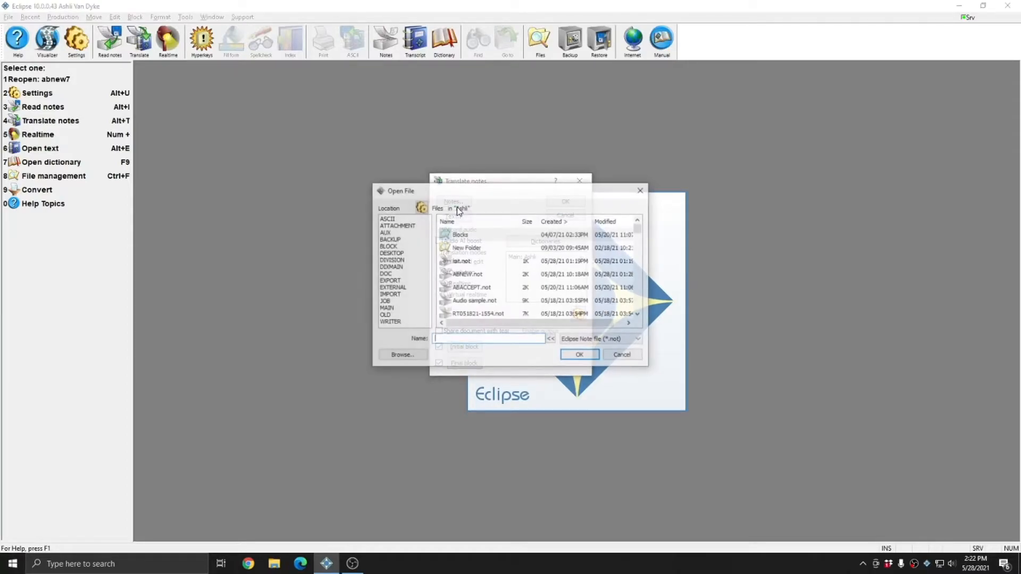
{"action": "double_click", "coordinate": [466, 234]}
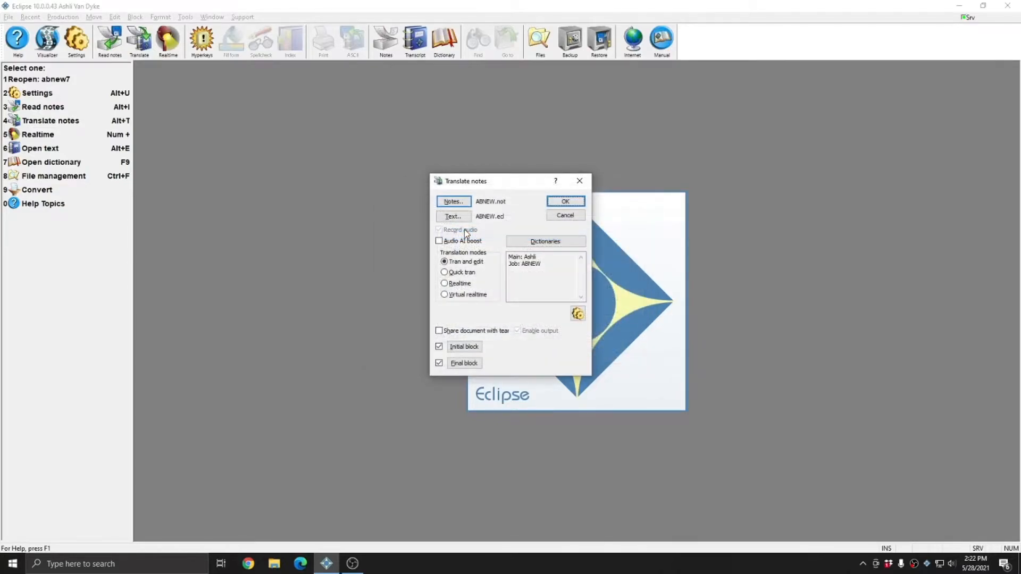
{"action": "left_click", "coordinate": [465, 294]}
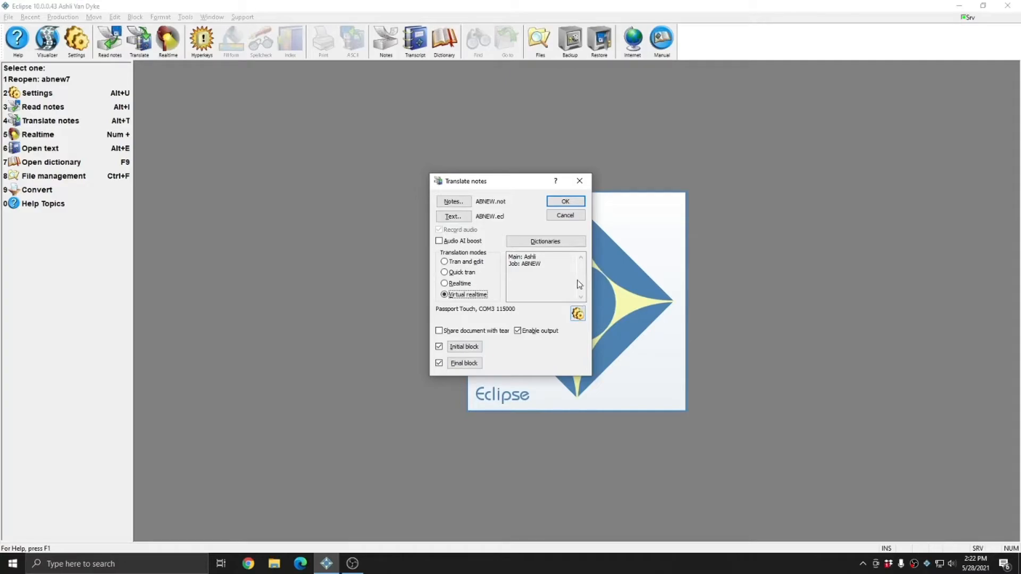
{"action": "left_click", "coordinate": [566, 201]}
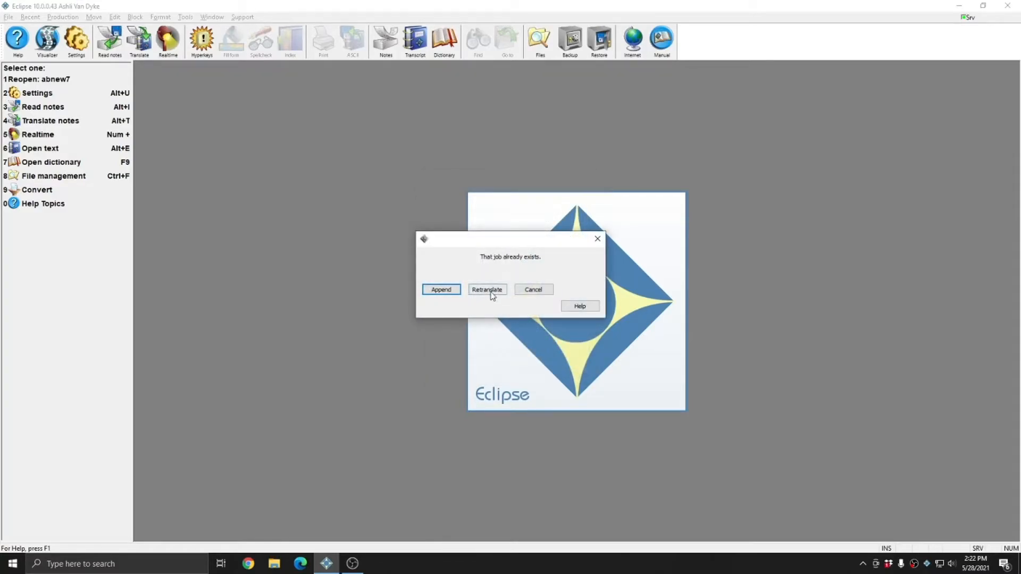
{"action": "left_click", "coordinate": [487, 290]}
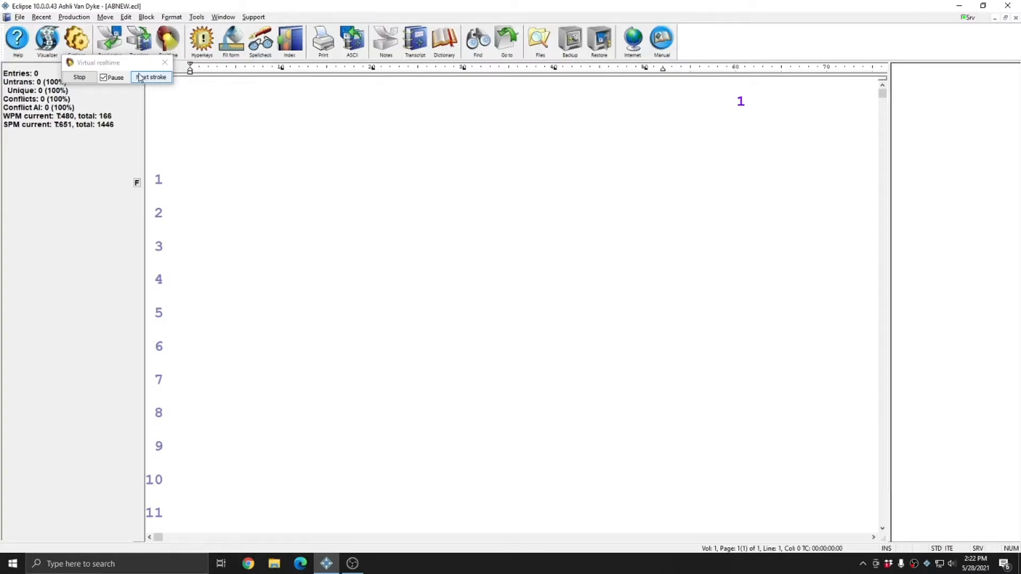
Move the Virtual realtime window off the statistics and advance the strokes through the {ABNEW} command following "You said" on line 6.
{"action": "mouse_move", "coordinate": [139, 67]}
{"action": "left_mouse_down"}
{"action": "mouse_move", "coordinate": [158, 241]}
{"action": "mouse_move", "coordinate": [525, 243]}
{"action": "mouse_move", "coordinate": [390, 116]}
{"action": "mouse_move", "coordinate": [401, 91]}
{"action": "left_mouse_up"}
{"action": "left_click", "coordinate": [418, 103]}
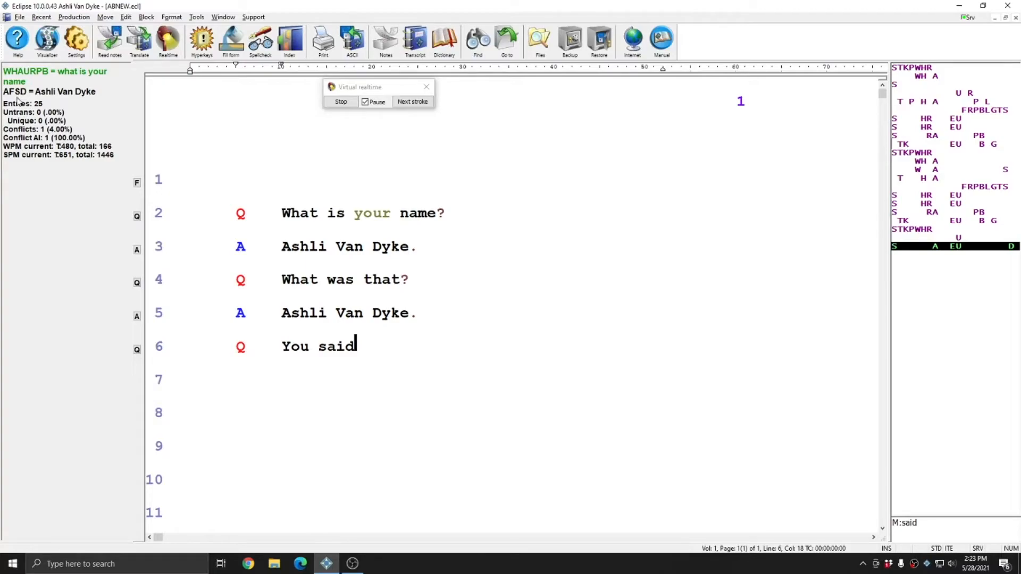
{"action": "left_click", "coordinate": [414, 102]}
{"action": "left_click", "coordinate": [413, 103]}
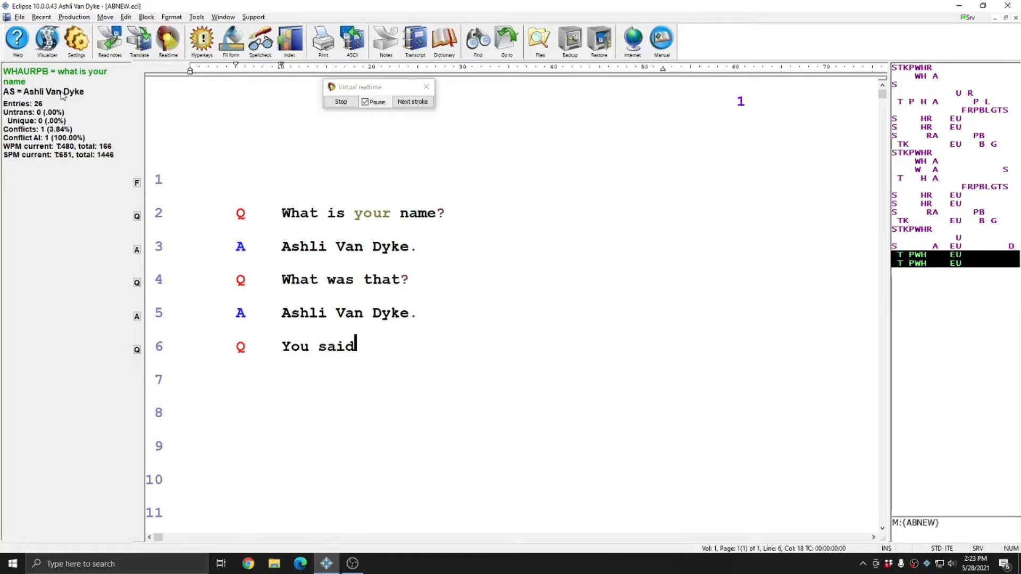
Advance the realtime translation stroke by stroke to "Where is Advantage Software" on line 12.
{"action": "left_click", "coordinate": [417, 104]}
{"action": "left_click", "coordinate": [418, 105]}
{"action": "left_click", "coordinate": [417, 104]}
{"action": "left_click", "coordinate": [418, 104]}
{"action": "left_click", "coordinate": [417, 104]}
{"action": "left_click", "coordinate": [417, 104]}
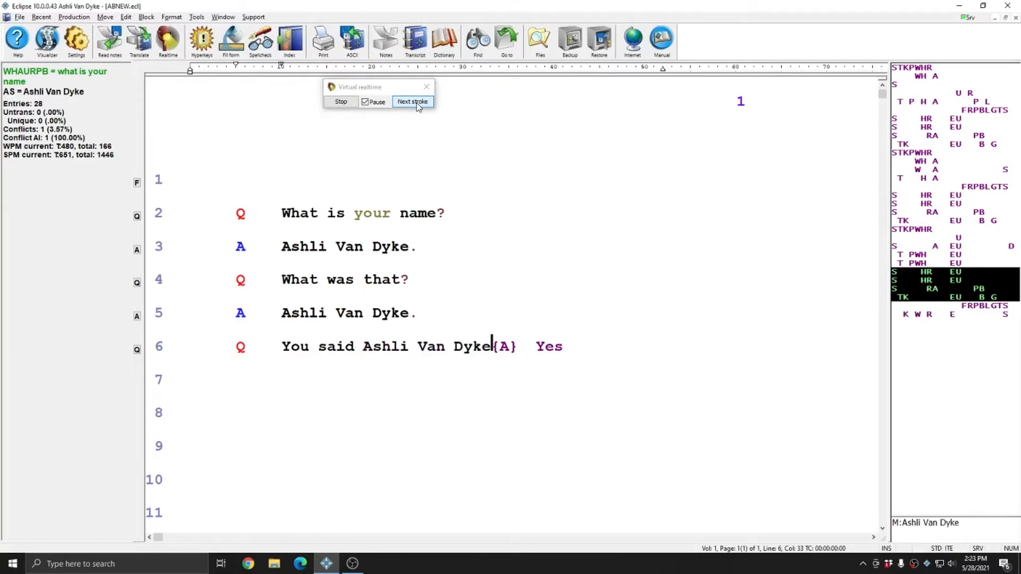
{"action": "left_click", "coordinate": [417, 104]}
{"action": "left_click", "coordinate": [418, 104]}
{"action": "left_click", "coordinate": [418, 104]}
{"action": "left_click", "coordinate": [418, 104]}
{"action": "left_click", "coordinate": [417, 105]}
{"action": "left_click", "coordinate": [417, 105]}
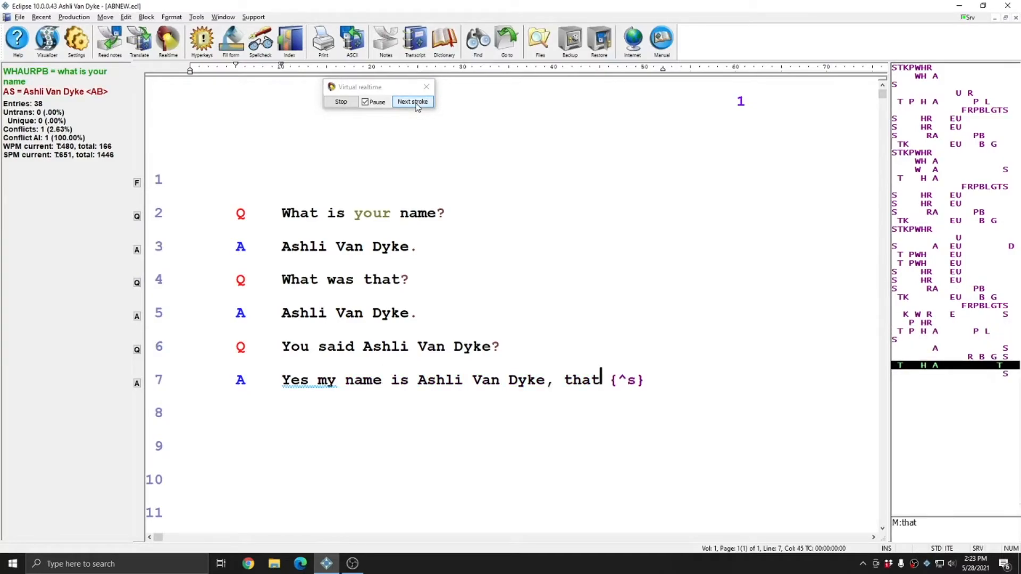
{"action": "left_click", "coordinate": [417, 102]}
{"action": "left_click", "coordinate": [417, 101]}
{"action": "left_click", "coordinate": [417, 102]}
{"action": "left_click", "coordinate": [417, 102]}
{"action": "left_click", "coordinate": [418, 102]}
{"action": "left_click", "coordinate": [417, 102]}
{"action": "left_click", "coordinate": [418, 101]}
{"action": "left_click", "coordinate": [415, 105]}
{"action": "left_click", "coordinate": [416, 104]}
{"action": "left_click", "coordinate": [416, 104]}
{"action": "left_click", "coordinate": [416, 104]}
{"action": "left_click", "coordinate": [415, 104]}
{"action": "left_click", "coordinate": [416, 104]}
{"action": "left_click", "coordinate": [416, 104]}
{"action": "left_click", "coordinate": [416, 104]}
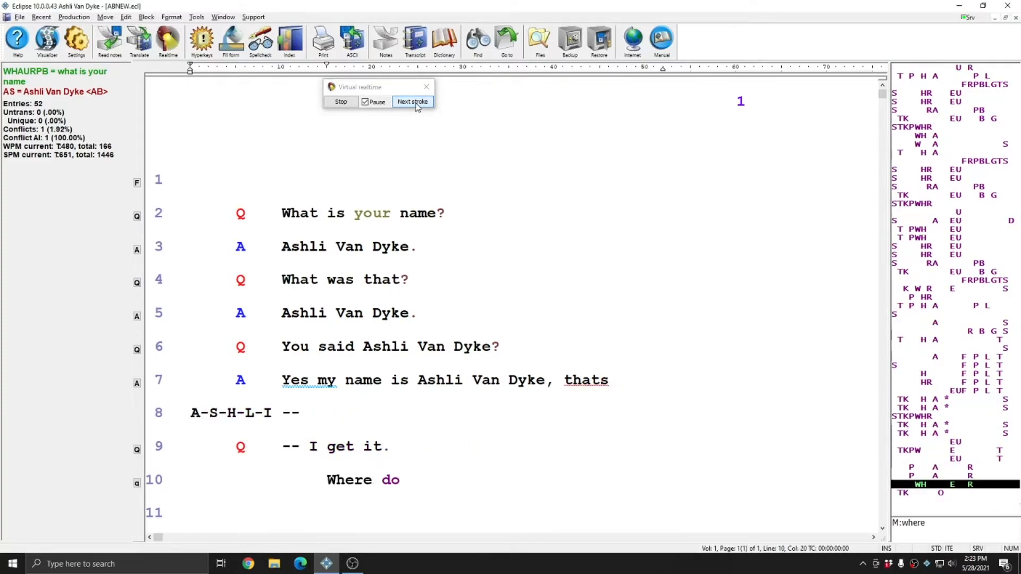
{"action": "left_click", "coordinate": [416, 105]}
{"action": "left_click", "coordinate": [416, 104]}
{"action": "left_click", "coordinate": [416, 104]}
{"action": "left_click", "coordinate": [416, 105]}
{"action": "left_click", "coordinate": [416, 105]}
{"action": "left_click", "coordinate": [415, 105]}
{"action": "left_click", "coordinate": [415, 105]}
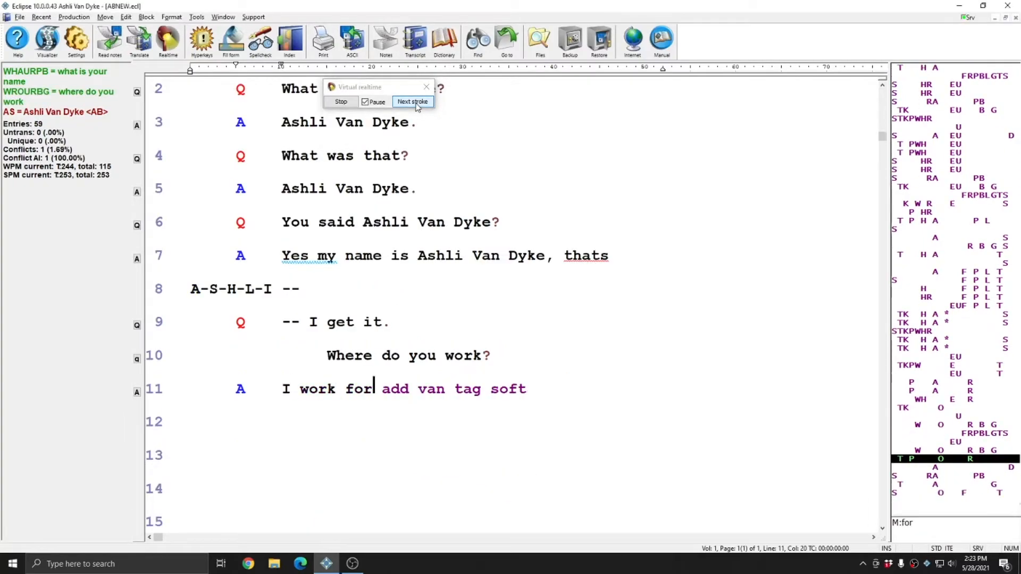
{"action": "left_click", "coordinate": [415, 104]}
{"action": "left_click", "coordinate": [416, 104]}
{"action": "left_click", "coordinate": [416, 104]}
{"action": "left_click", "coordinate": [416, 104]}
Advance the translation through "located" and the next {ABNEW} command at the start of the answer on line 13.
{"action": "left_click", "coordinate": [416, 104]}
{"action": "left_click", "coordinate": [415, 104]}
{"action": "left_click", "coordinate": [416, 104]}
{"action": "left_click", "coordinate": [416, 104]}
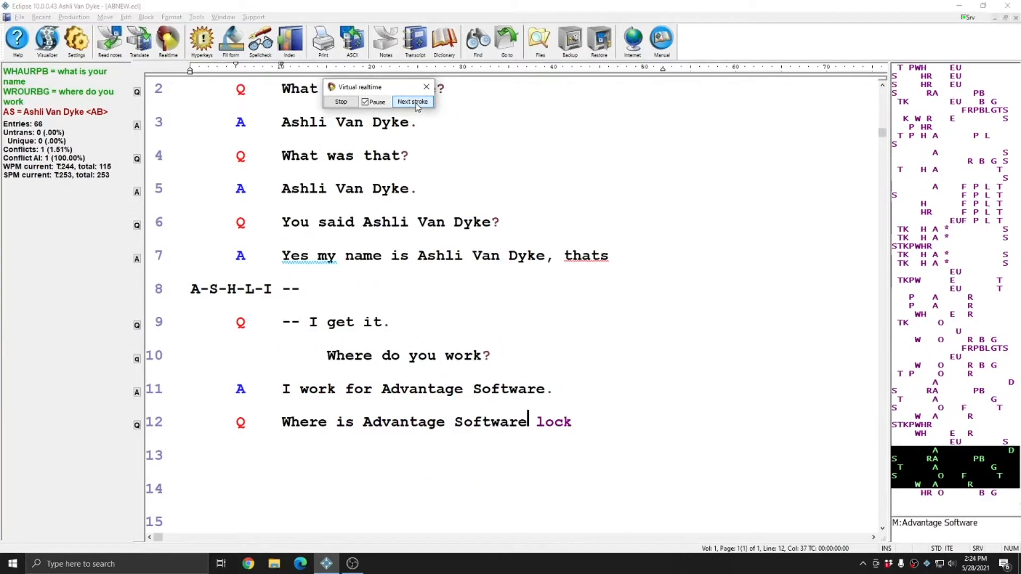
{"action": "left_click", "coordinate": [416, 105]}
{"action": "left_click", "coordinate": [416, 104]}
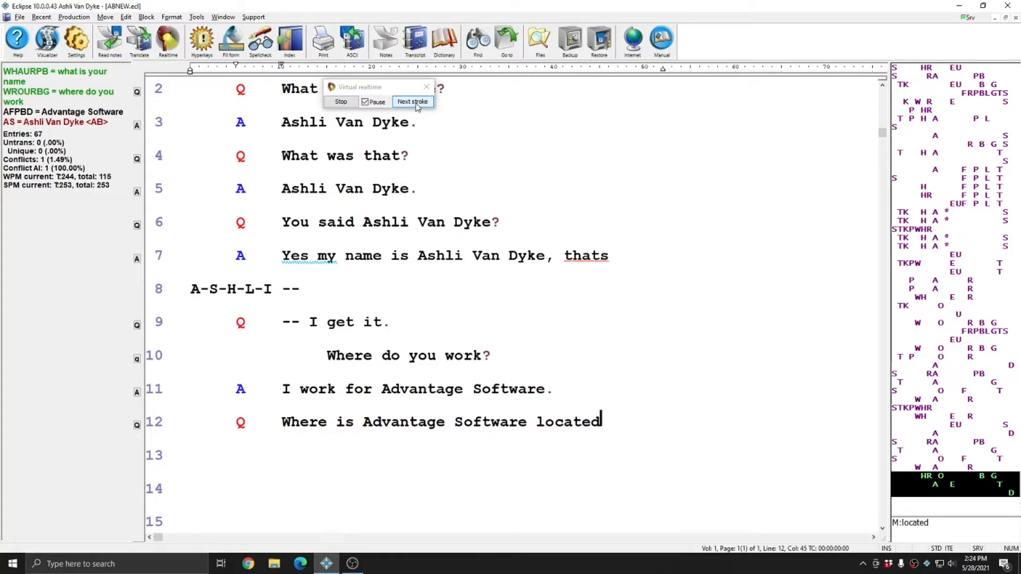
{"action": "left_click", "coordinate": [415, 105]}
{"action": "left_click", "coordinate": [416, 104]}
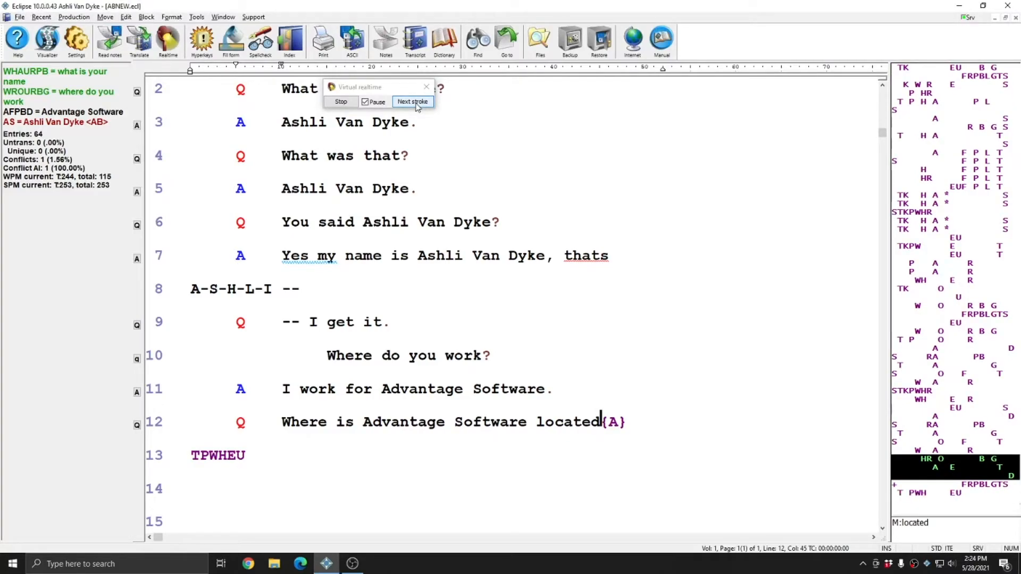
{"action": "left_click", "coordinate": [415, 104]}
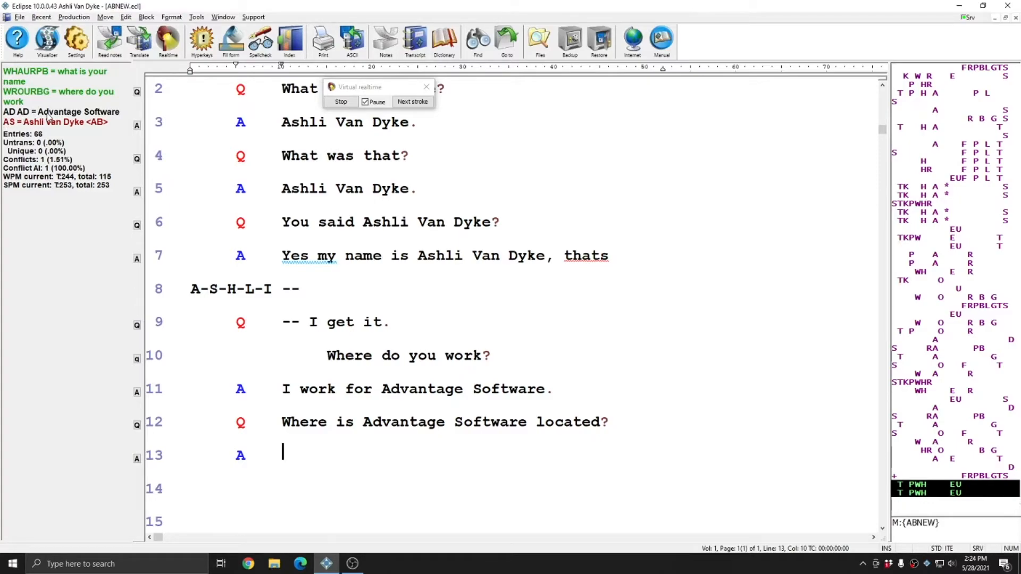
Advance the realtime translation through the "Stuart Florida" answer on line 13 to "What do you" on line 15.
{"action": "left_click", "coordinate": [410, 106]}
{"action": "left_click", "coordinate": [410, 105]}
{"action": "left_click", "coordinate": [411, 106]}
{"action": "left_click", "coordinate": [410, 106]}
{"action": "left_click", "coordinate": [410, 106]}
{"action": "left_click", "coordinate": [411, 106]}
{"action": "left_click", "coordinate": [410, 105]}
{"action": "left_click", "coordinate": [410, 106]}
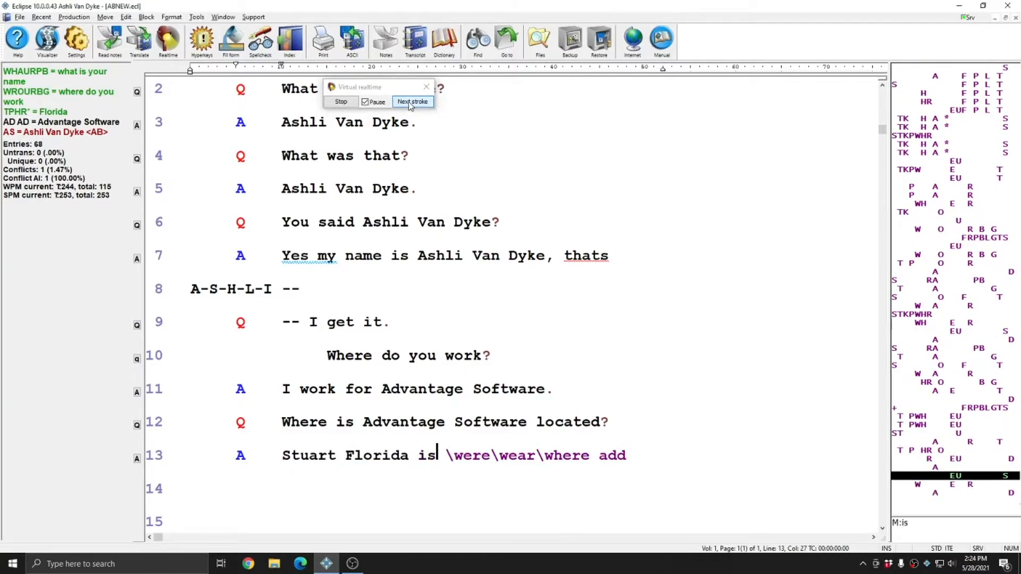
{"action": "left_click", "coordinate": [411, 103]}
{"action": "left_click", "coordinate": [410, 102]}
{"action": "left_click", "coordinate": [410, 102]}
{"action": "left_click", "coordinate": [410, 103]}
Advance the translation through the video production answer on line 16 to "Video production for what platform" on line 17.
{"action": "left_click", "coordinate": [411, 102]}
{"action": "left_click", "coordinate": [411, 102]}
{"action": "left_click", "coordinate": [410, 102]}
{"action": "left_click", "coordinate": [410, 102]}
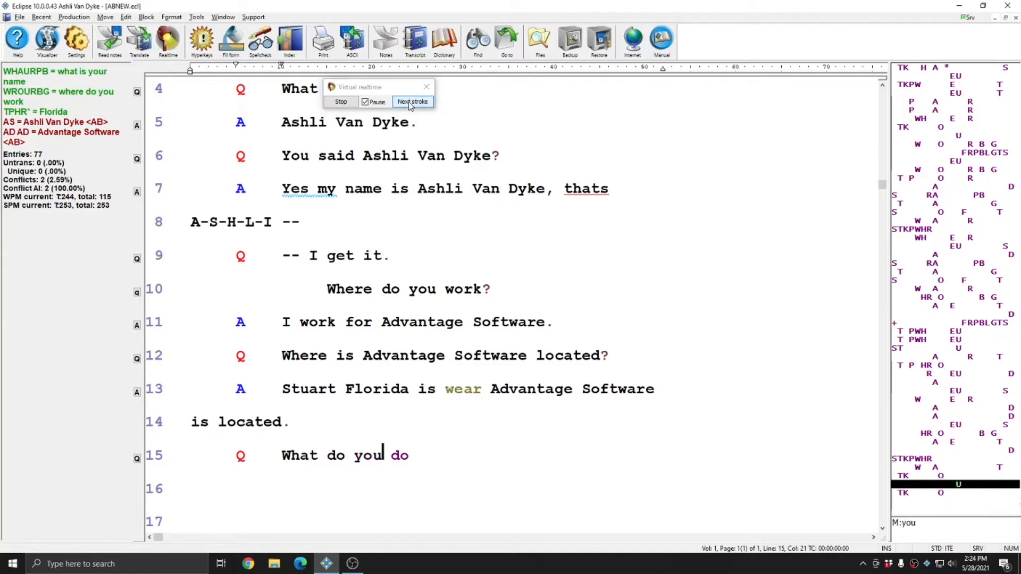
{"action": "left_click", "coordinate": [410, 103]}
{"action": "left_click", "coordinate": [410, 103]}
{"action": "left_click", "coordinate": [410, 102]}
{"action": "left_click", "coordinate": [410, 103]}
{"action": "left_click", "coordinate": [410, 103]}
{"action": "left_click", "coordinate": [411, 103]}
{"action": "left_click", "coordinate": [411, 103]}
{"action": "left_click", "coordinate": [411, 103]}
{"action": "left_click", "coordinate": [410, 103]}
{"action": "left_click", "coordinate": [410, 103]}
{"action": "left_click", "coordinate": [411, 103]}
{"action": "left_click", "coordinate": [410, 103]}
Advance the translation through the YouTube and CAT software answers to "What kind of CAT software do" on line 21.
{"action": "left_click", "coordinate": [411, 103]}
{"action": "left_click", "coordinate": [410, 103]}
{"action": "left_click", "coordinate": [410, 103]}
{"action": "left_click", "coordinate": [411, 103]}
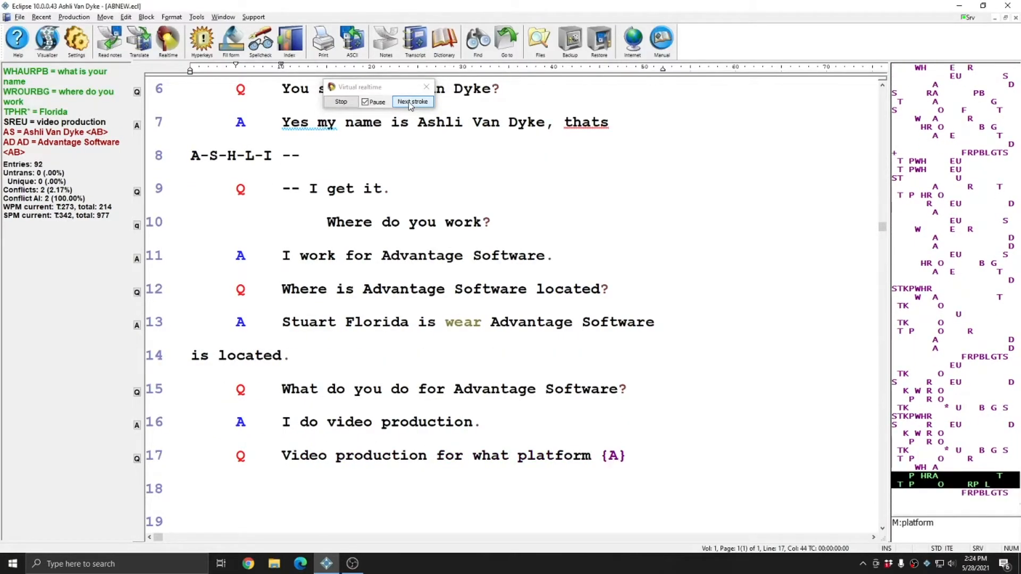
{"action": "left_click", "coordinate": [410, 102]}
{"action": "left_click", "coordinate": [410, 102]}
{"action": "left_click", "coordinate": [411, 103]}
{"action": "left_click", "coordinate": [410, 102]}
{"action": "left_click", "coordinate": [411, 103]}
{"action": "left_click", "coordinate": [410, 103]}
{"action": "left_click", "coordinate": [411, 102]}
{"action": "left_click", "coordinate": [411, 102]}
{"action": "left_click", "coordinate": [408, 101]}
{"action": "left_click", "coordinate": [408, 101]}
{"action": "left_click", "coordinate": [408, 101]}
{"action": "left_click", "coordinate": [409, 101]}
{"action": "left_click", "coordinate": [408, 101]}
{"action": "left_click", "coordinate": [408, 101]}
{"action": "left_click", "coordinate": [408, 101]}
{"action": "left_click", "coordinate": [408, 101]}
{"action": "left_click", "coordinate": [411, 102]}
{"action": "left_click", "coordinate": [410, 102]}
{"action": "left_click", "coordinate": [411, 103]}
{"action": "left_click", "coordinate": [411, 102]}
{"action": "left_click", "coordinate": [410, 103]}
{"action": "left_click", "coordinate": [410, 103]}
{"action": "left_click", "coordinate": [410, 102]}
{"action": "left_click", "coordinate": [410, 103]}
{"action": "left_click", "coordinate": [411, 103]}
{"action": "left_click", "coordinate": [410, 103]}
{"action": "left_click", "coordinate": [410, 102]}
{"action": "left_click", "coordinate": [410, 103]}
{"action": "left_click", "coordinate": [410, 102]}
Advance the translation through the "sell and support" question to "We offer software for stenographers," on line 23.
{"action": "left_click", "coordinate": [410, 102]}
{"action": "left_click", "coordinate": [410, 103]}
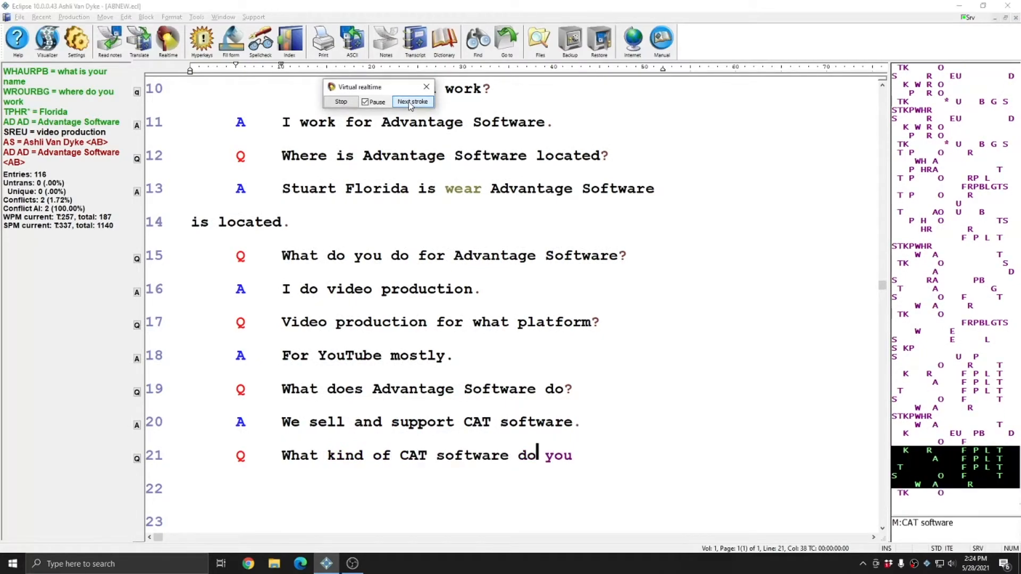
{"action": "left_click", "coordinate": [410, 102]}
{"action": "left_click", "coordinate": [410, 103]}
{"action": "left_click", "coordinate": [410, 103]}
{"action": "left_click", "coordinate": [410, 102]}
{"action": "left_click", "coordinate": [410, 103]}
{"action": "left_click", "coordinate": [410, 103]}
{"action": "left_click", "coordinate": [410, 102]}
{"action": "left_click", "coordinate": [411, 103]}
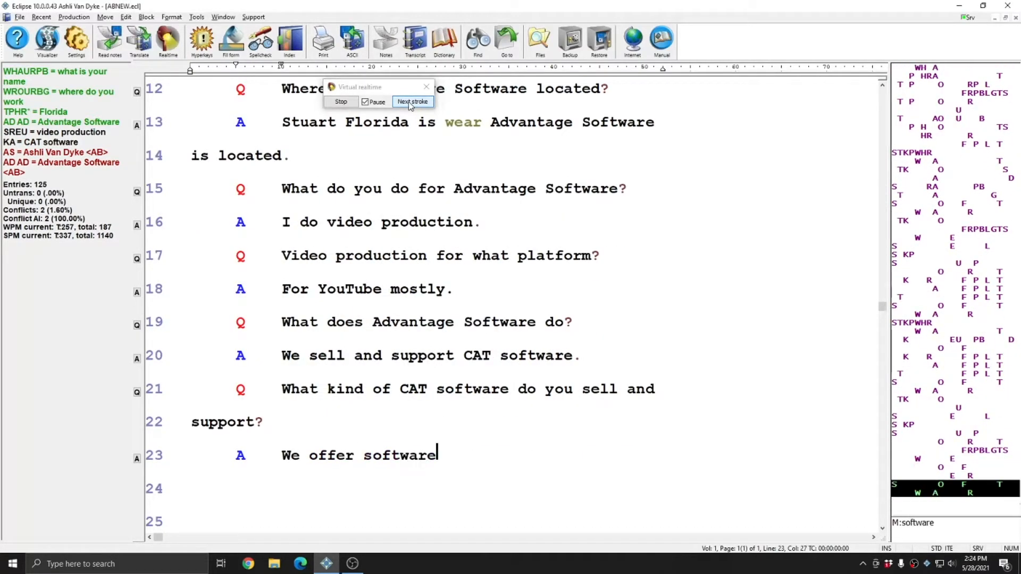
{"action": "left_click", "coordinate": [410, 103]}
{"action": "left_click", "coordinate": [411, 103]}
{"action": "left_click", "coordinate": [410, 102]}
Advance the translation through the rest of the answer on page 1 to "scopists, CART" on page 2, line 2.
{"action": "left_click", "coordinate": [410, 103]}
{"action": "left_click", "coordinate": [411, 103]}
{"action": "left_click", "coordinate": [411, 103]}
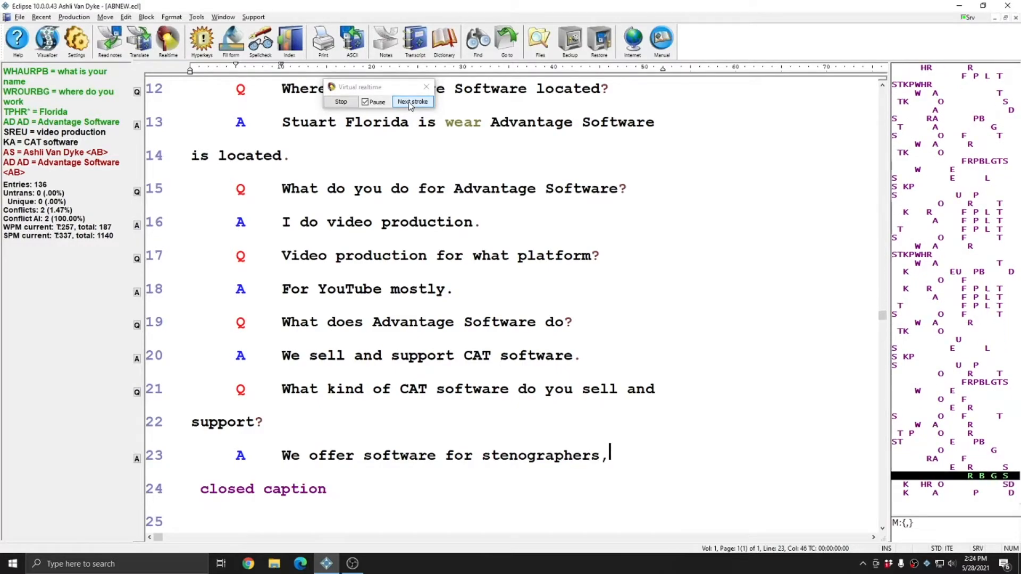
{"action": "left_click", "coordinate": [411, 102]}
{"action": "left_click", "coordinate": [410, 103]}
{"action": "left_click", "coordinate": [410, 103]}
{"action": "left_click", "coordinate": [410, 102]}
{"action": "left_click", "coordinate": [410, 103]}
{"action": "left_click", "coordinate": [411, 103]}
{"action": "left_click", "coordinate": [410, 103]}
{"action": "left_click", "coordinate": [410, 103]}
{"action": "left_click", "coordinate": [411, 102]}
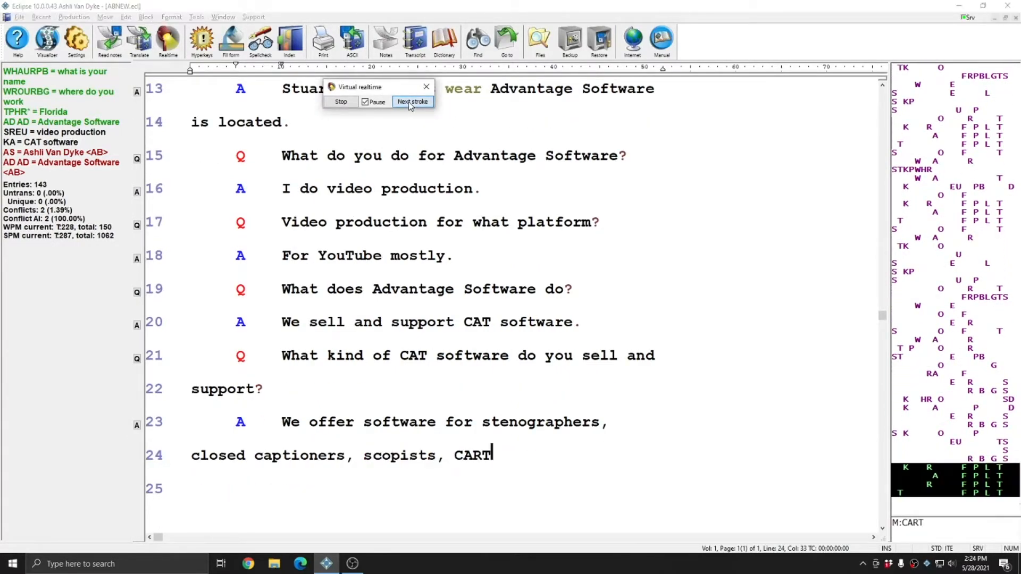
{"action": "left_click", "coordinate": [410, 102]}
{"action": "left_click", "coordinate": [410, 103]}
{"action": "left_click", "coordinate": [411, 103]}
Advance the translation through "providers is that all" to the answer "No, I'm" on page 2, line 3.
{"action": "left_click", "coordinate": [410, 103]}
{"action": "left_click", "coordinate": [410, 103]}
{"action": "left_click", "coordinate": [411, 102]}
{"action": "left_click", "coordinate": [411, 103]}
{"action": "left_click", "coordinate": [411, 103]}
{"action": "left_click", "coordinate": [410, 102]}
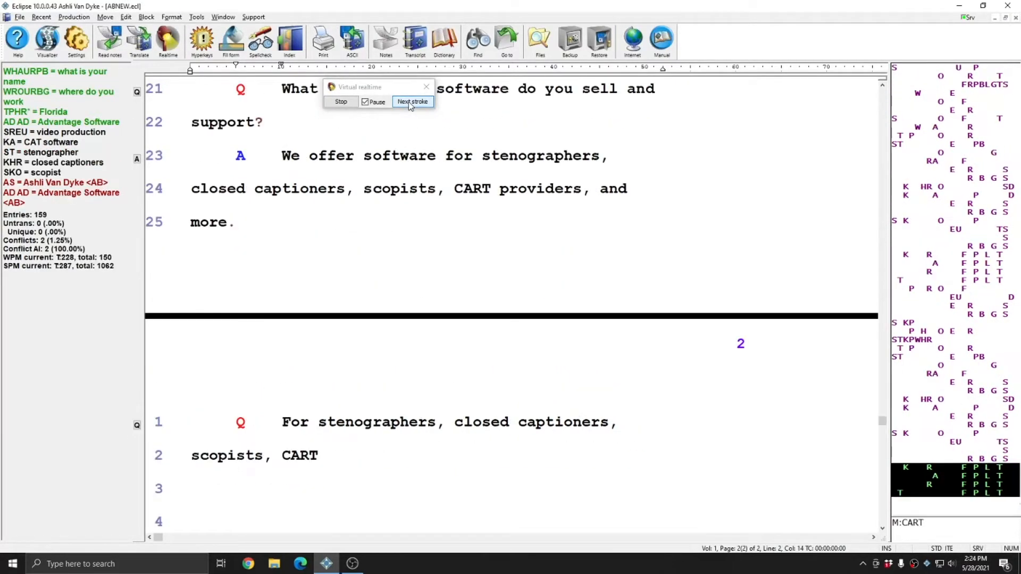
{"action": "left_click", "coordinate": [411, 102]}
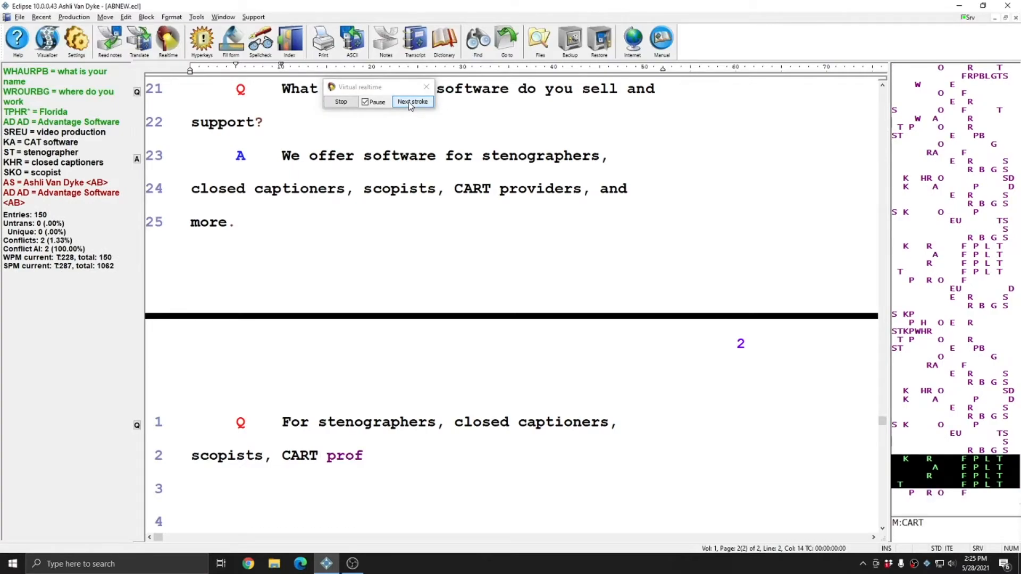
{"action": "left_click", "coordinate": [411, 103]}
{"action": "left_click", "coordinate": [410, 103]}
{"action": "left_click", "coordinate": [411, 102]}
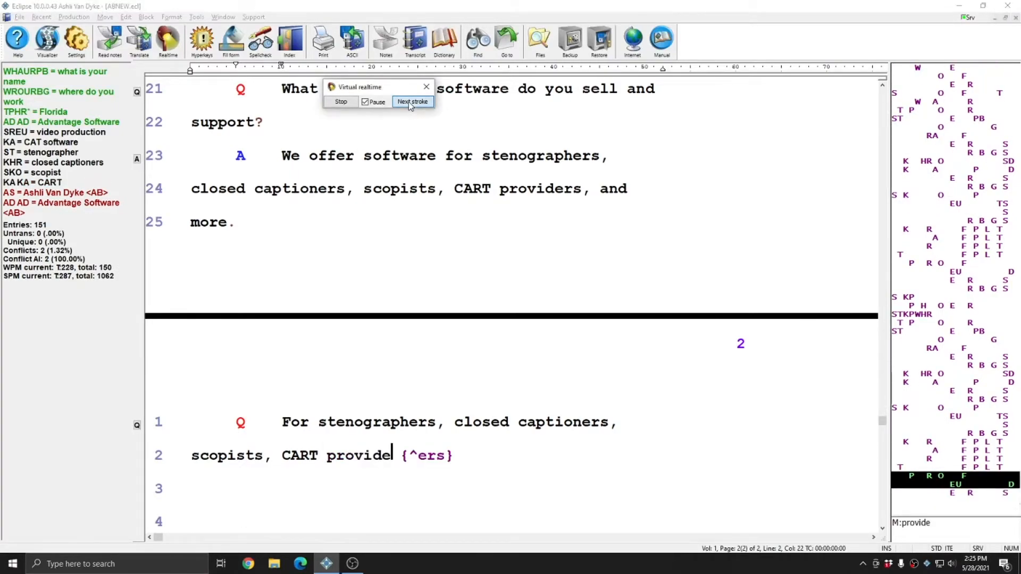
{"action": "left_click", "coordinate": [411, 102]}
{"action": "left_click", "coordinate": [410, 102]}
{"action": "left_click", "coordinate": [410, 102]}
{"action": "left_click", "coordinate": [411, 103]}
{"action": "left_click", "coordinate": [411, 102]}
{"action": "left_click", "coordinate": [410, 102]}
{"action": "left_click", "coordinate": [409, 104]}
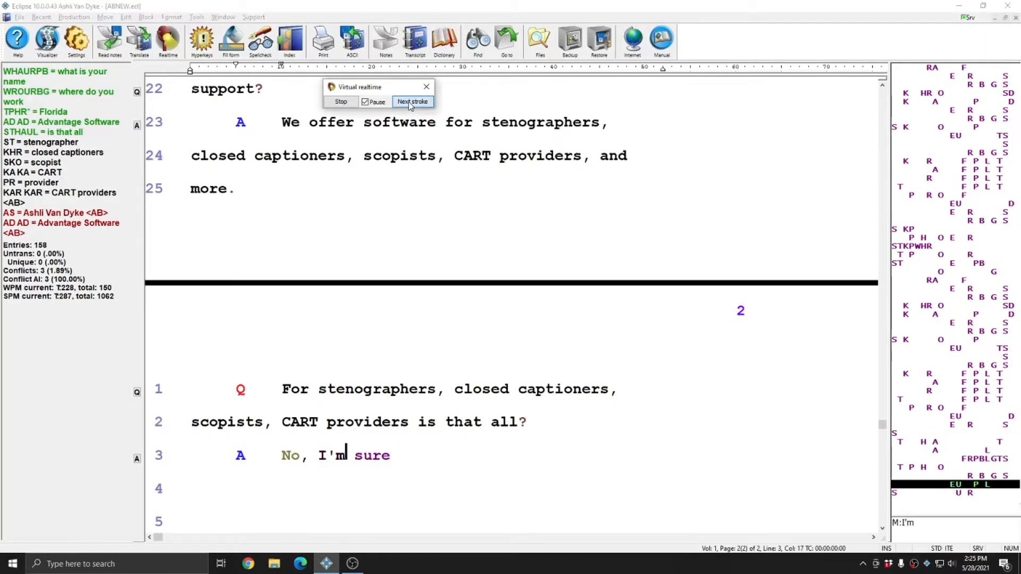
Advance the translation from "sure there are others" through "getting" and the {ABNEW} command that follows it on page 2, line 4.
{"action": "left_click", "coordinate": [409, 104]}
{"action": "left_click", "coordinate": [408, 104]}
{"action": "left_click", "coordinate": [409, 104]}
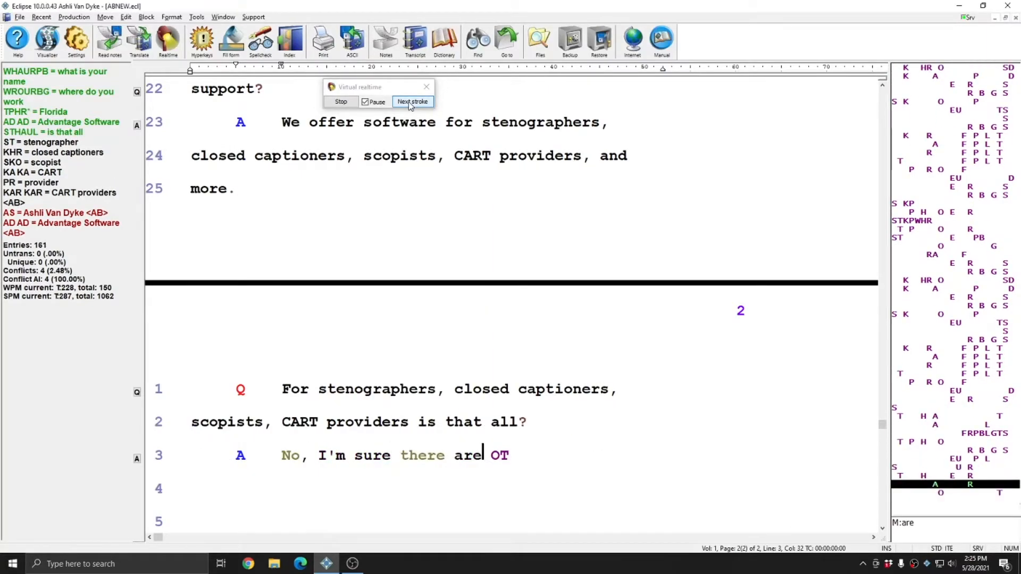
{"action": "left_click", "coordinate": [409, 104]}
{"action": "left_click", "coordinate": [409, 105]}
{"action": "left_click", "coordinate": [409, 104]}
{"action": "left_click", "coordinate": [409, 104]}
{"action": "left_click", "coordinate": [409, 104]}
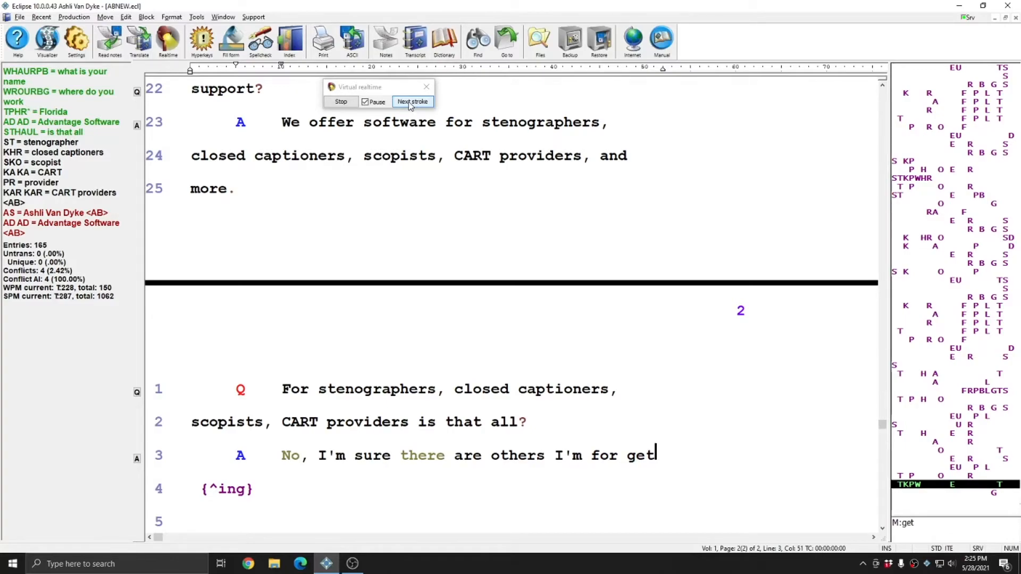
{"action": "left_click", "coordinate": [411, 102]}
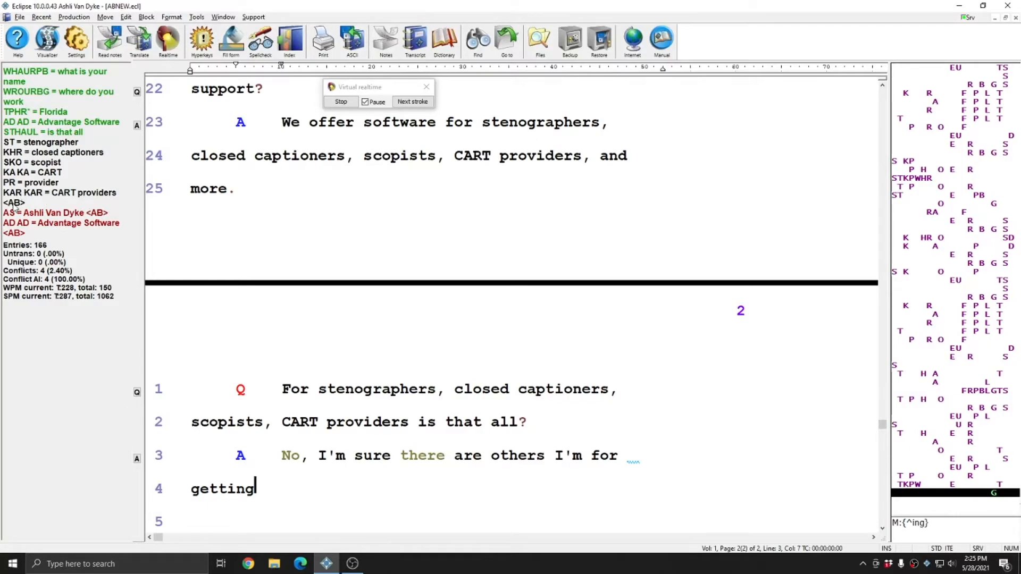
{"action": "left_click", "coordinate": [412, 101]}
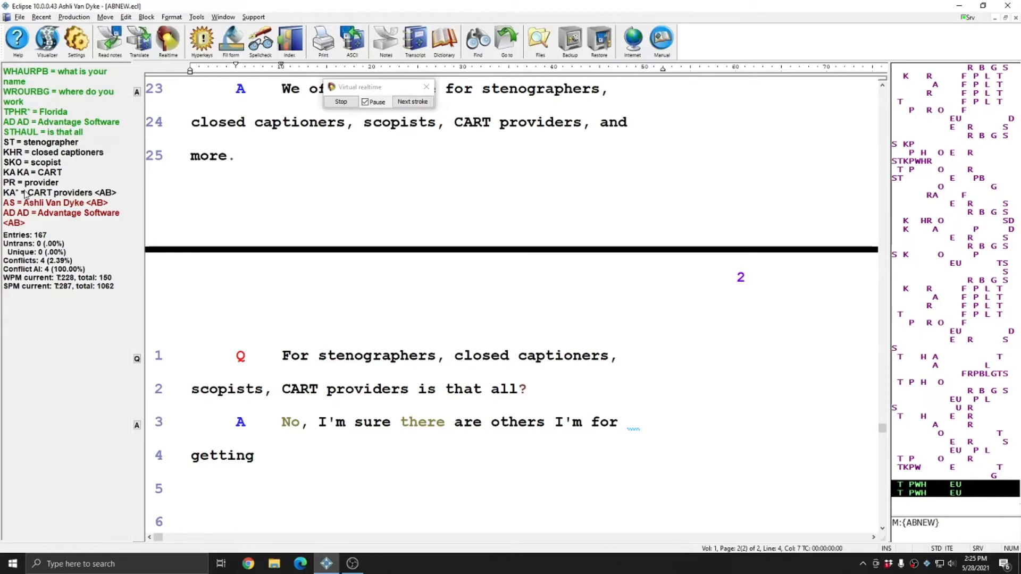
Advance the translation through "like authors" and the following {ABNEW} command to request another brief for "CART providers".
{"action": "left_click", "coordinate": [419, 102]}
{"action": "left_click", "coordinate": [418, 104]}
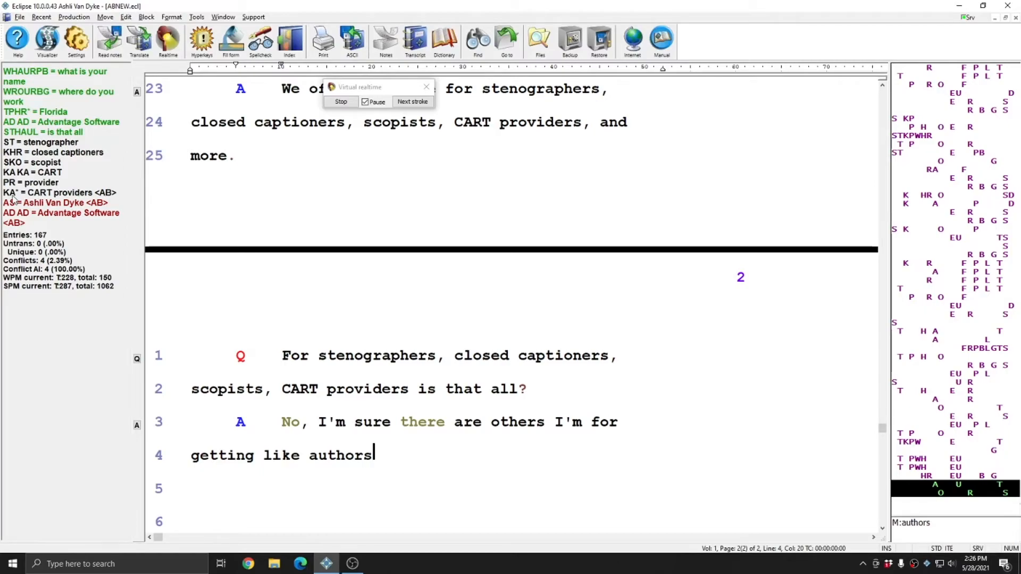
{"action": "left_click", "coordinate": [403, 101]}
{"action": "left_click", "coordinate": [402, 102]}
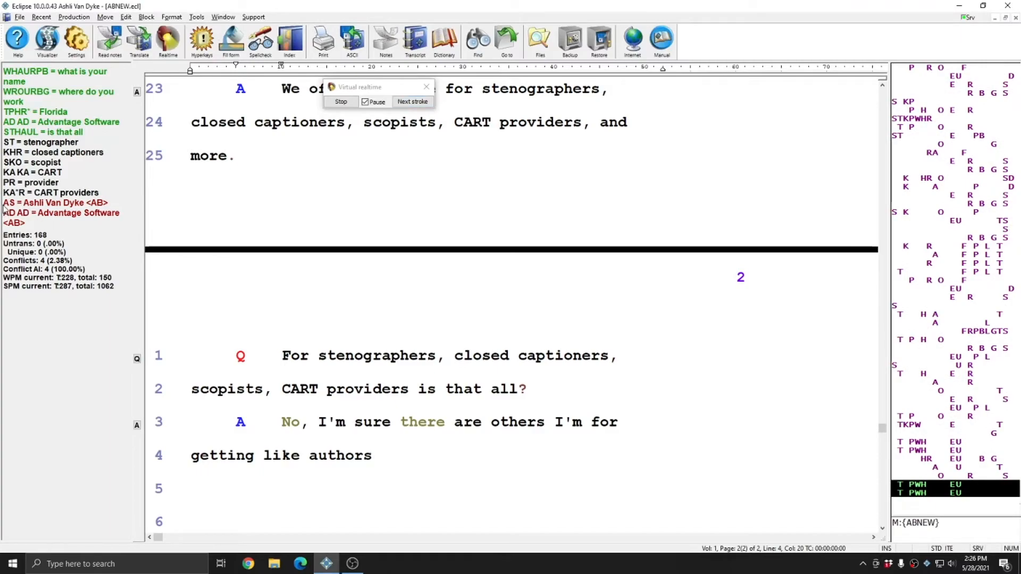